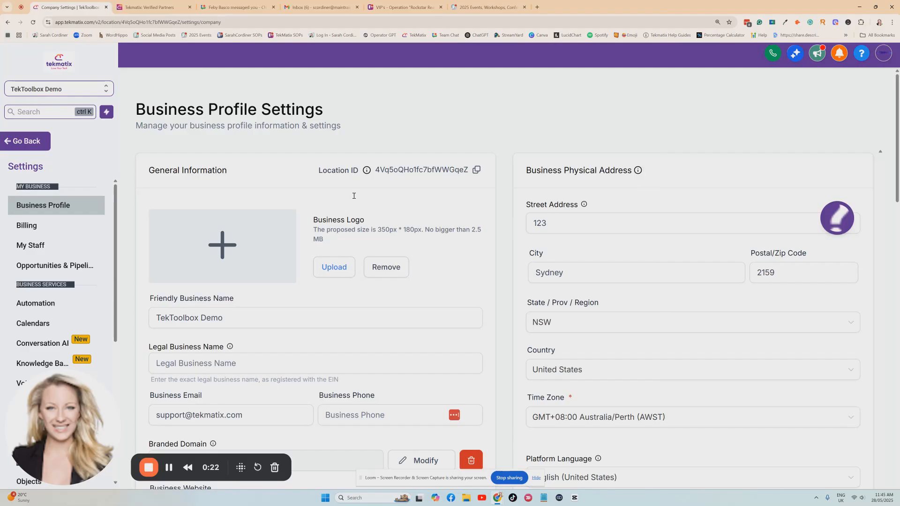
- Leave the settings area for the main navigation and reopen Settings on the Business Profile page
scroll(354, 196, down, 2)
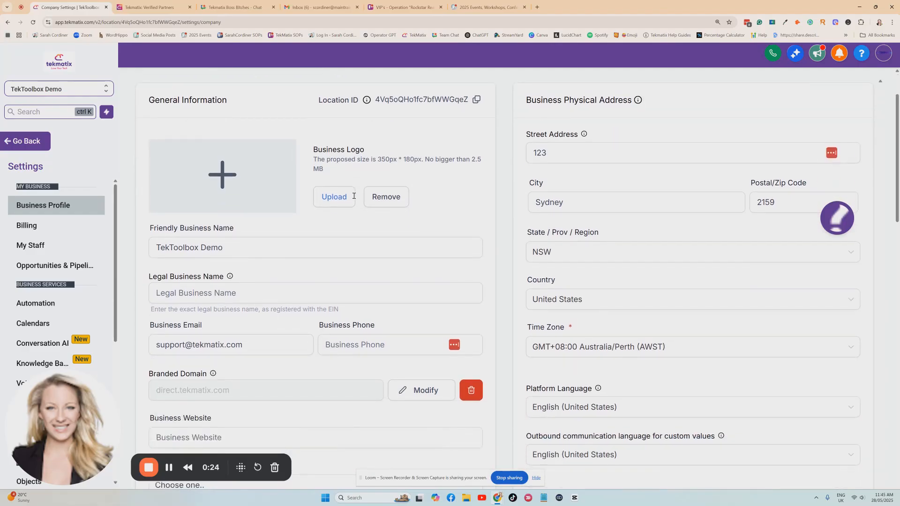
scroll(354, 196, down, 3)
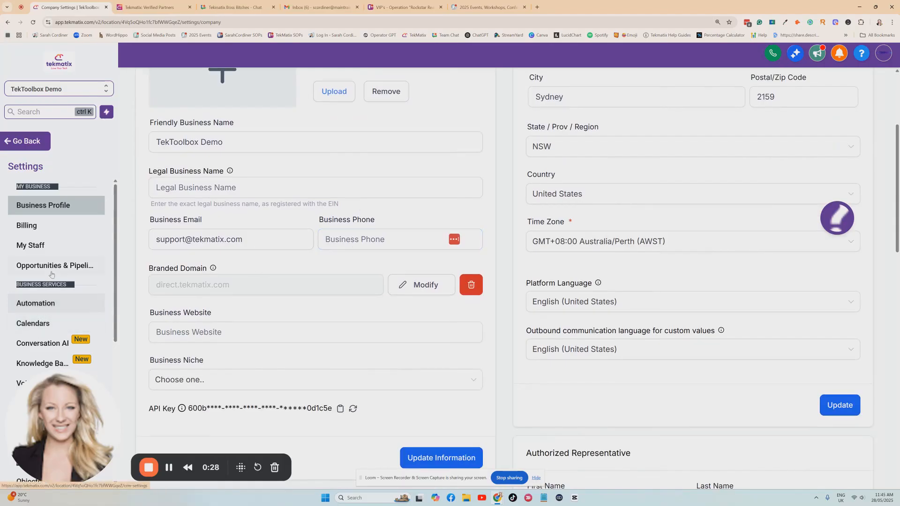
click(24, 141)
drag(40, 379, 132, 397)
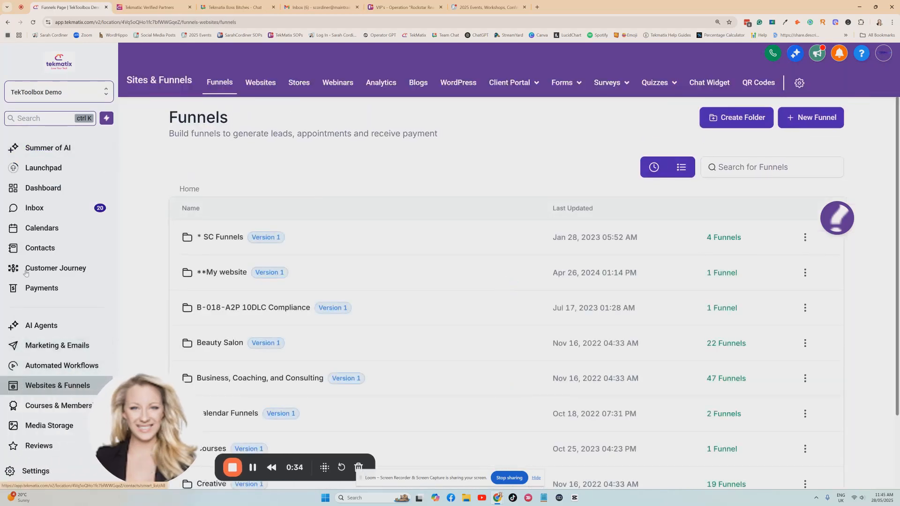
click(34, 470)
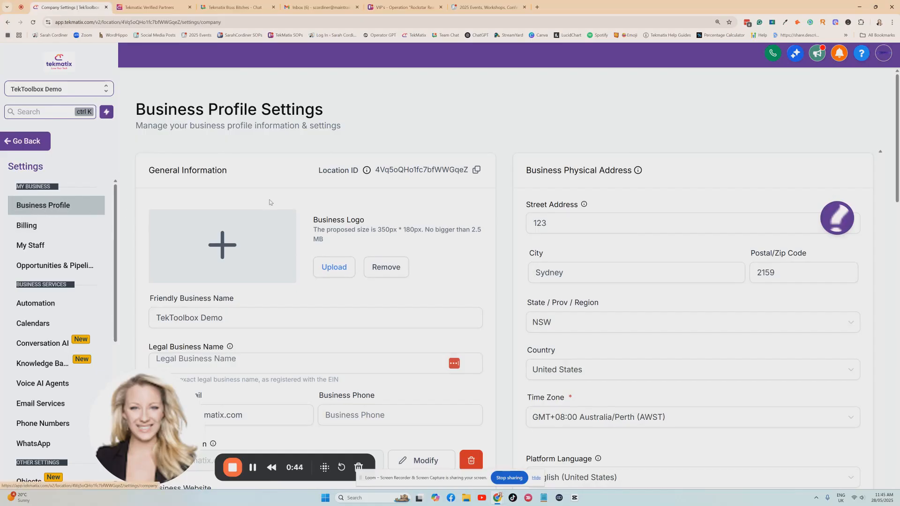
- Look over the General Information and Business Physical Address sections of the Business Profile page
scroll(422, 202, down, 3)
scroll(490, 205, up, 2)
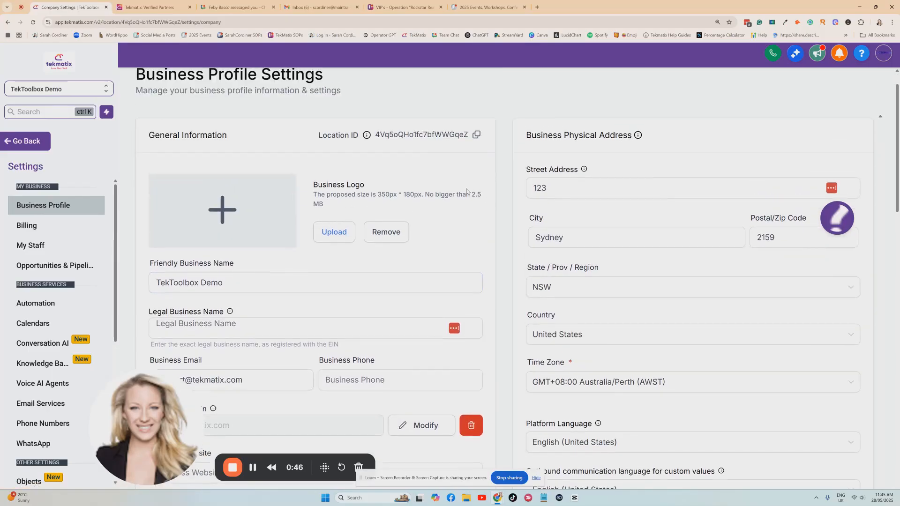
scroll(371, 211, down, 2)
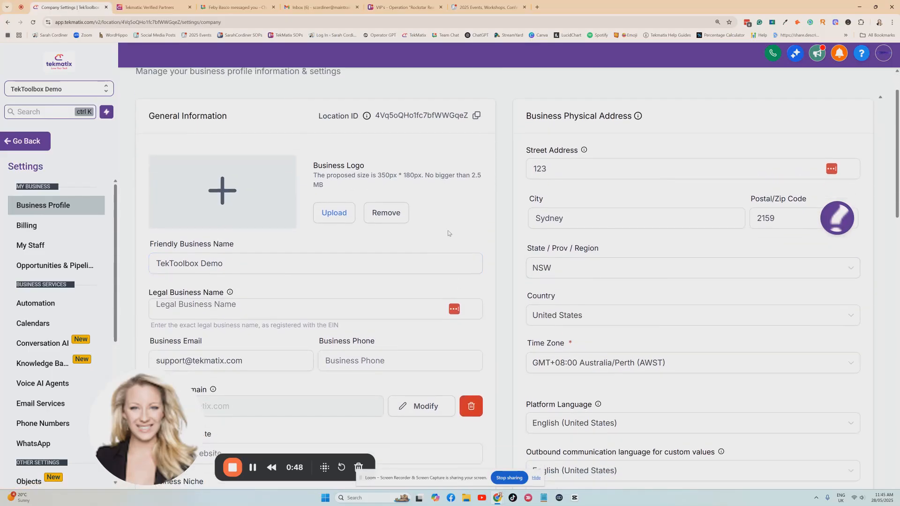
scroll(356, 244, up, 1)
click(333, 253)
scroll(333, 253, down, 1)
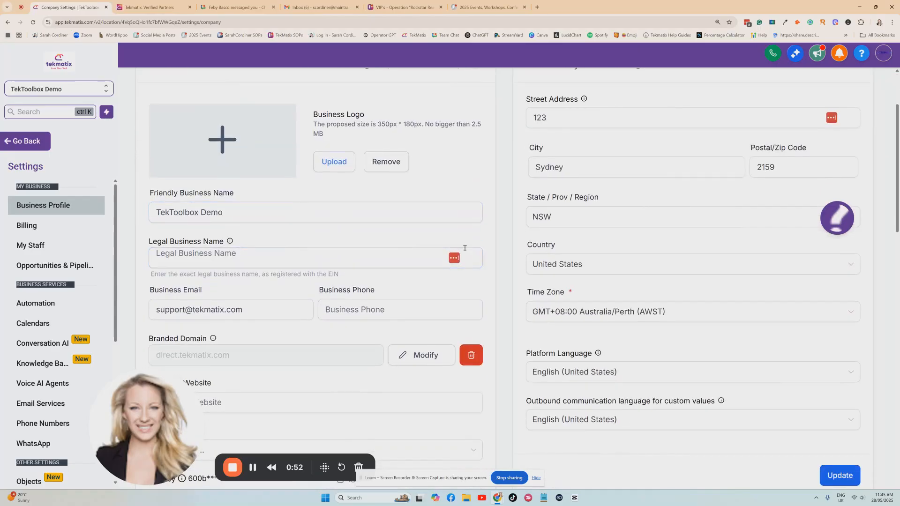
scroll(251, 222, down, 1)
scroll(304, 244, down, 2)
scroll(281, 239, up, 3)
scroll(218, 230, up, 3)
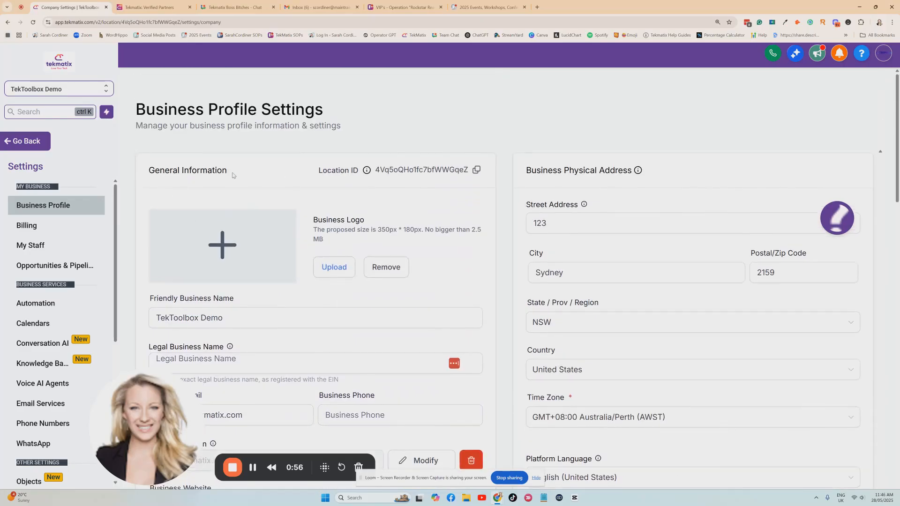
- Examine the Branded Domain field and its neighbouring fields in the General Information section
scroll(219, 211, down, 2)
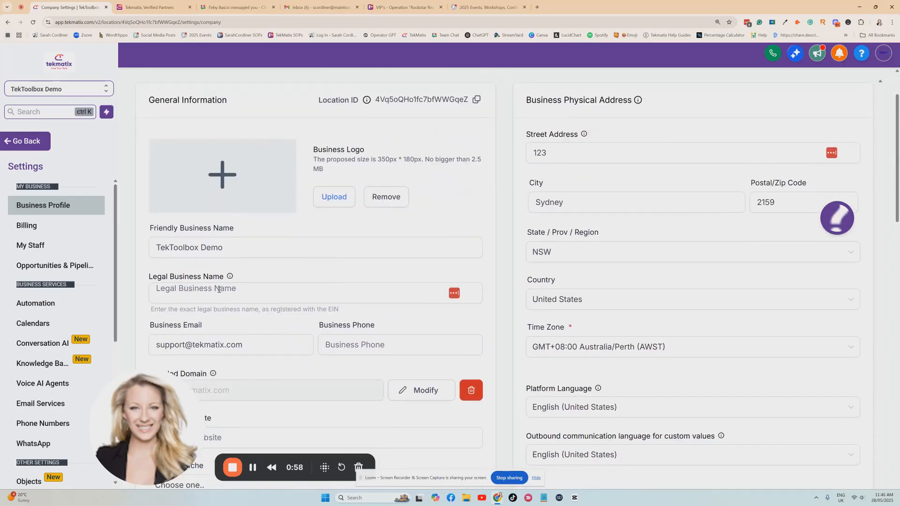
scroll(187, 243, down, 2)
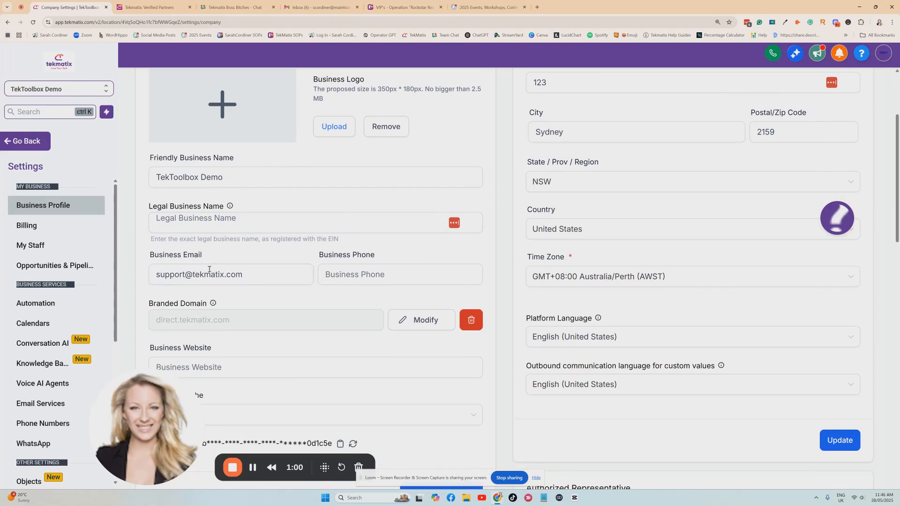
drag(150, 302, 229, 303)
scroll(237, 305, down, 2)
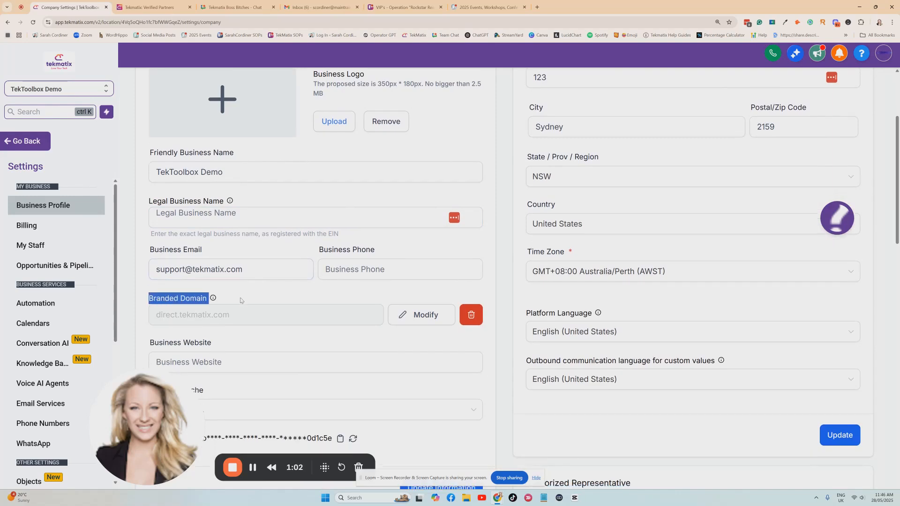
mouse_move(213, 234)
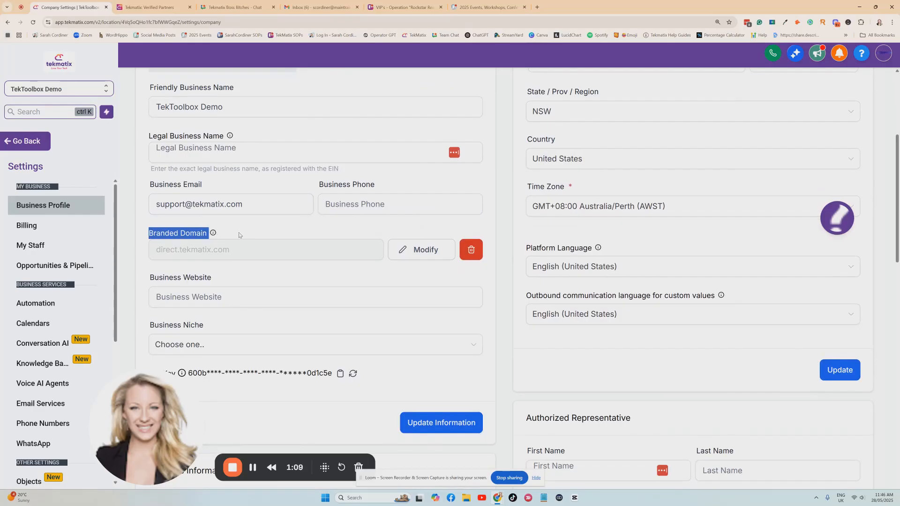
scroll(270, 269, up, 1)
click(270, 268)
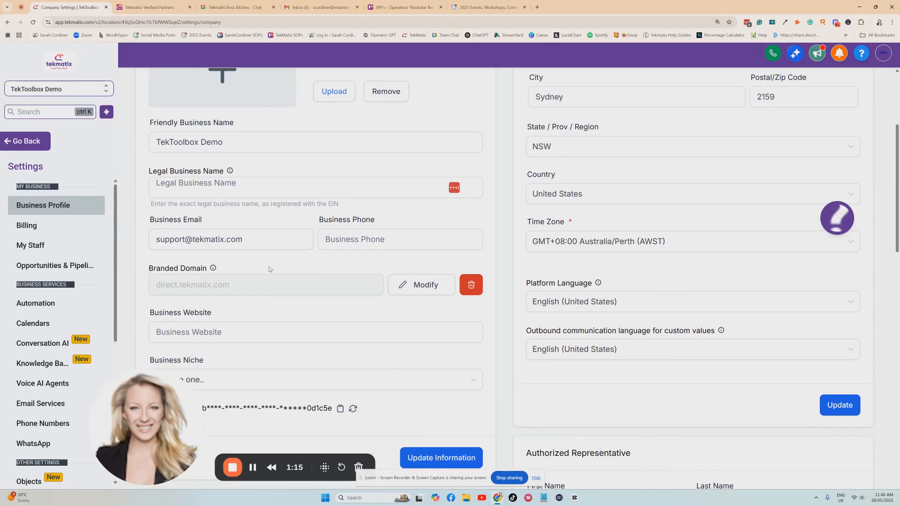
scroll(269, 269, up, 4)
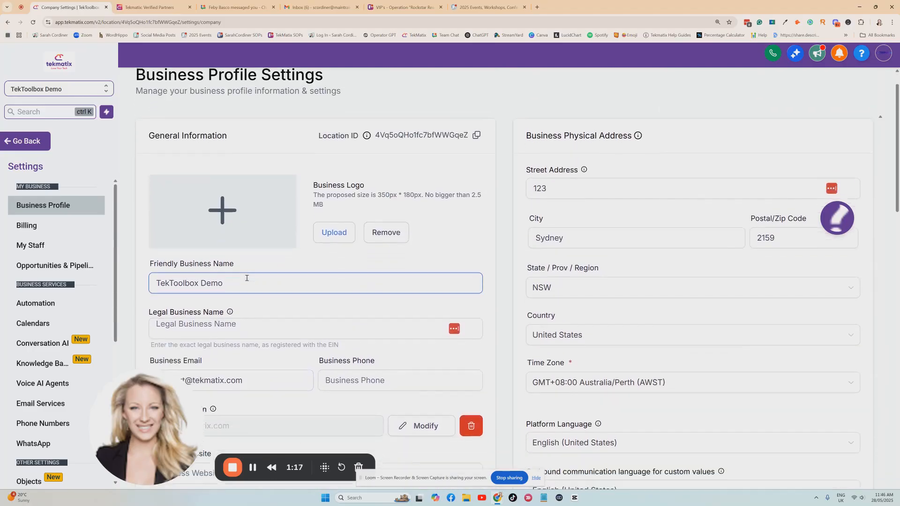
scroll(247, 278, down, 3)
scroll(249, 286, down, 2)
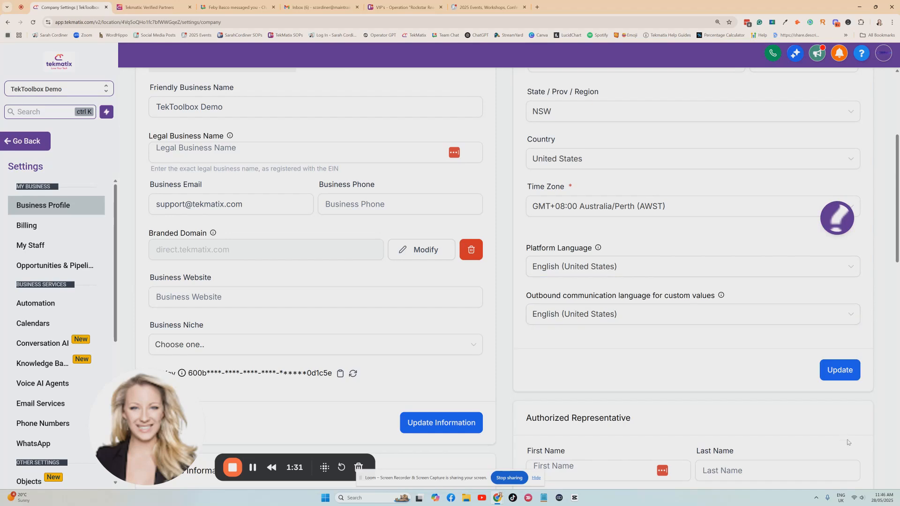
- Delete the existing branded domain from the business profile and confirm the removal
click(253, 203)
click(475, 253)
click(580, 257)
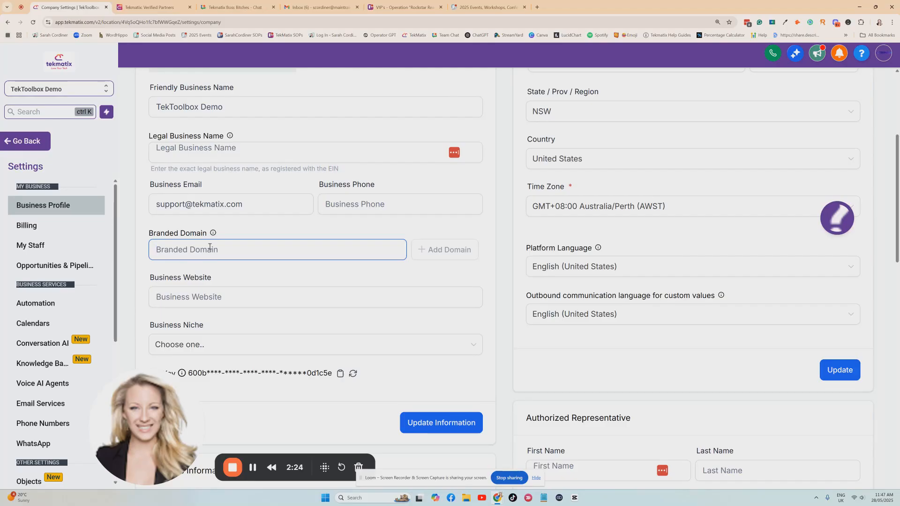
- Enter links.tekmatix.net as the new branded domain
text(links.)
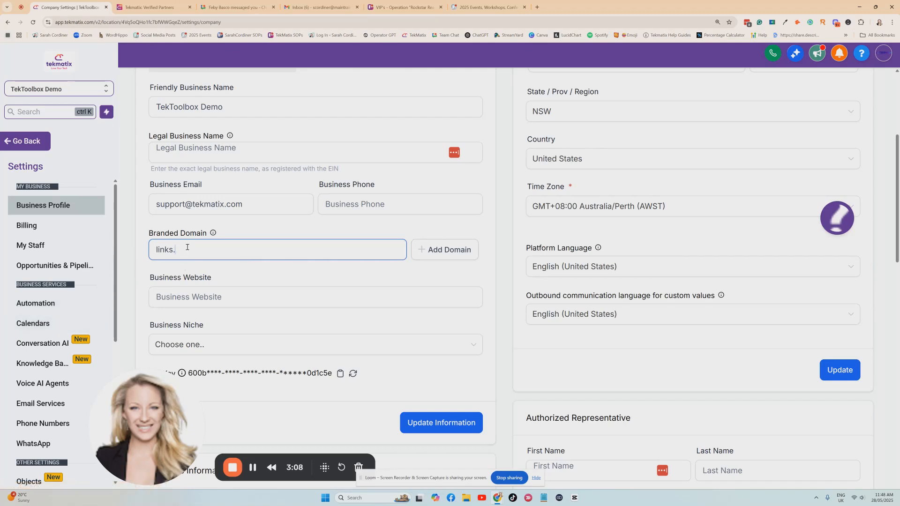
text(yourwebs)
key(BackSpace)
key(BackSpace)
key(BackSpace)
key(BackSpace)
key(BackSpace)
key(BackSpace)
key(BackSpace)
text(tekmatix)
text(.com)
key(BackSpace)
key(BackSpace)
key(BackSpace)
text(net)
click(250, 233)
scroll(250, 233, down, 1)
click(234, 210)
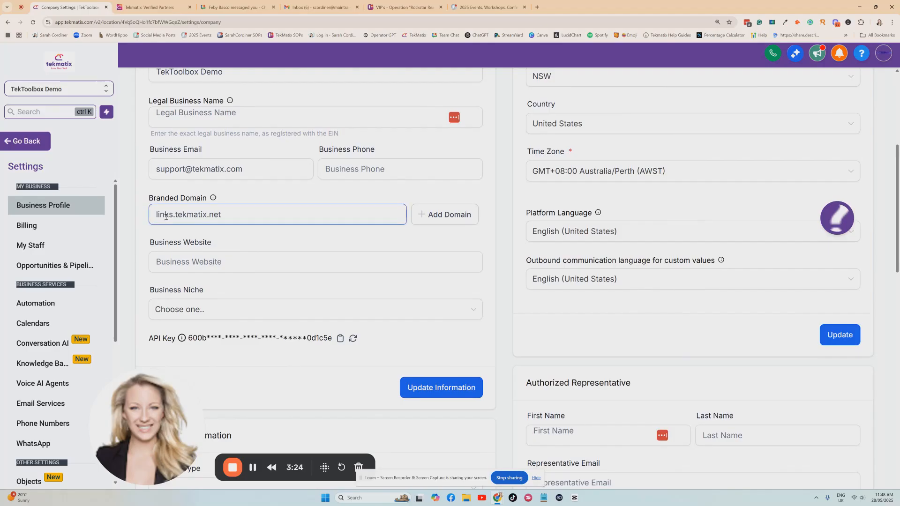
drag(231, 218, 175, 216)
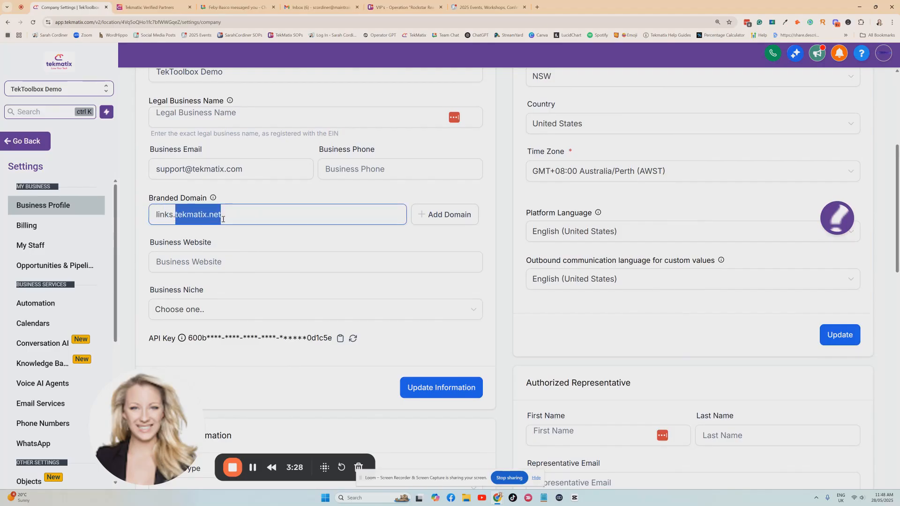
click(385, 199)
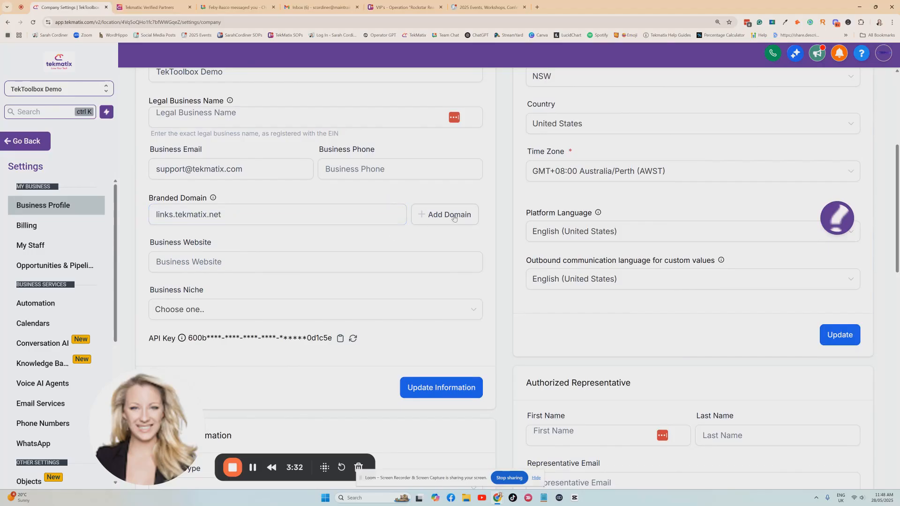
- Add the entered branded domain and continue to the DNS records required for its manual setup
click(454, 217)
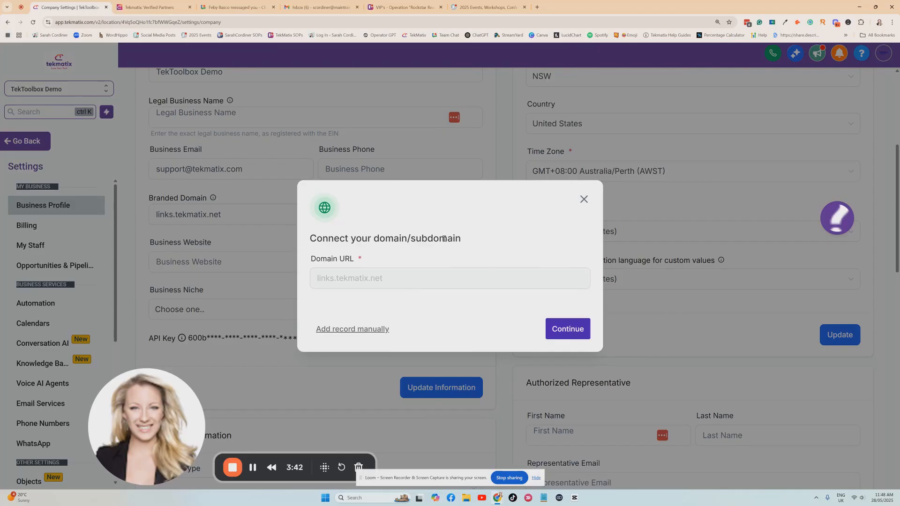
click(572, 330)
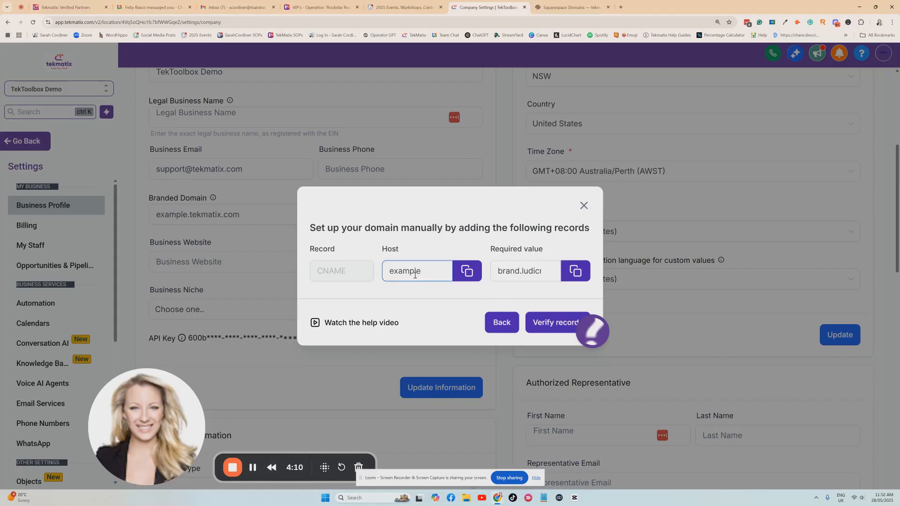
double_click(424, 273)
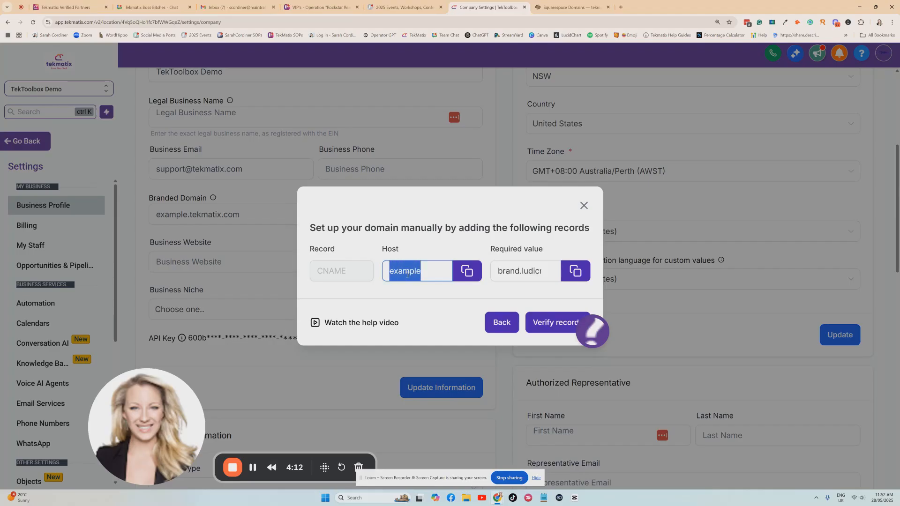
click(420, 251)
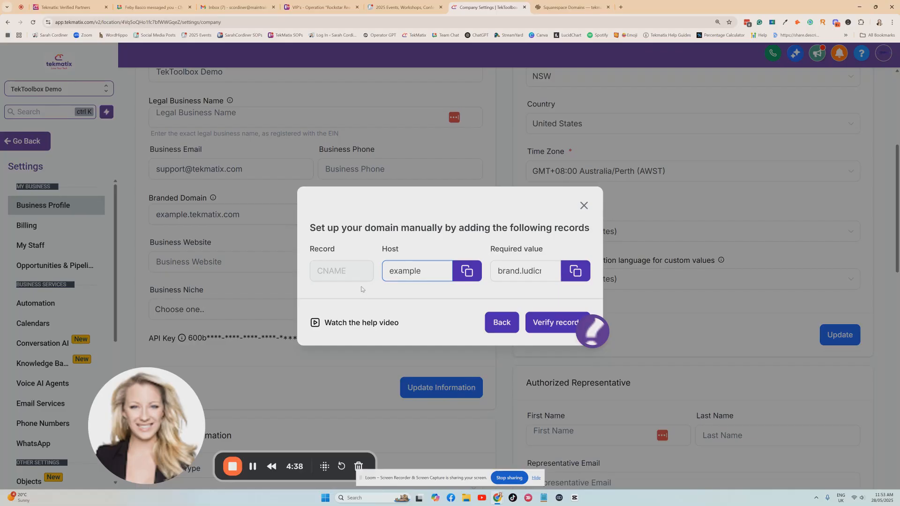
- Switch to the Squarespace DNS settings and start adding a new record under Google records
click(546, 8)
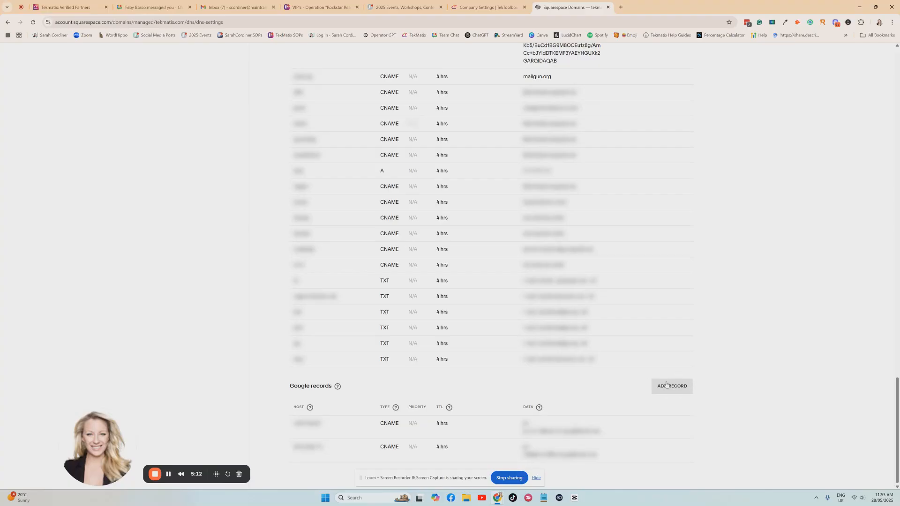
click(666, 384)
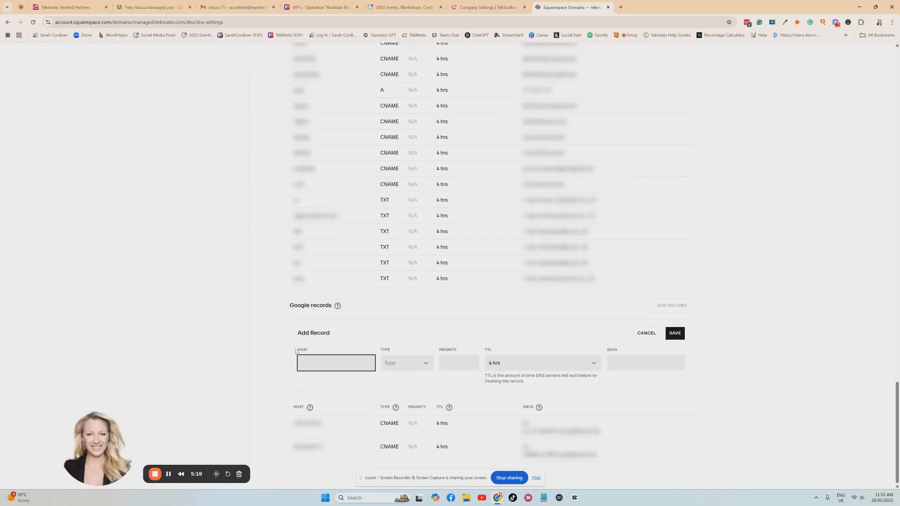
key(ctrl+plus)
key(ctrl+plus)
scroll(290, 365, down, 2)
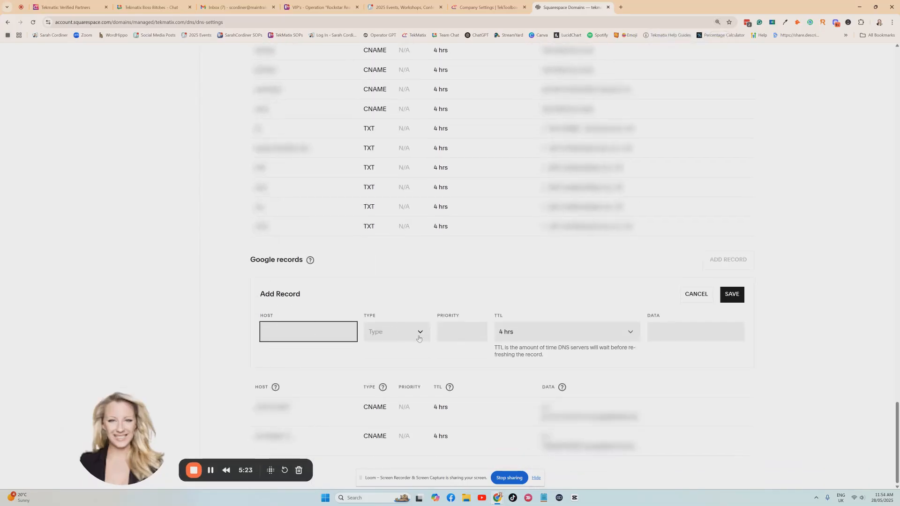
click(210, 471)
double_click(278, 314)
- Switch back to Tekmatix and copy the host value example from the manual domain setup dialog
click(474, 8)
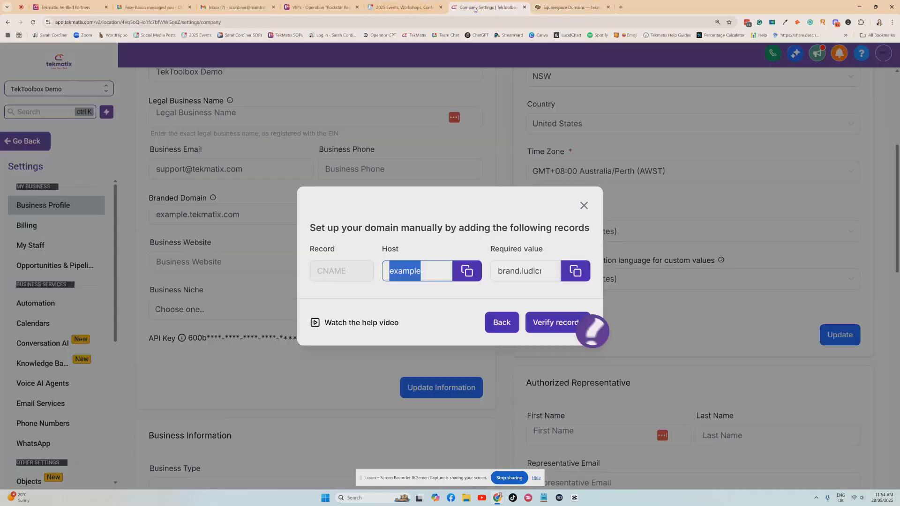
click(422, 247)
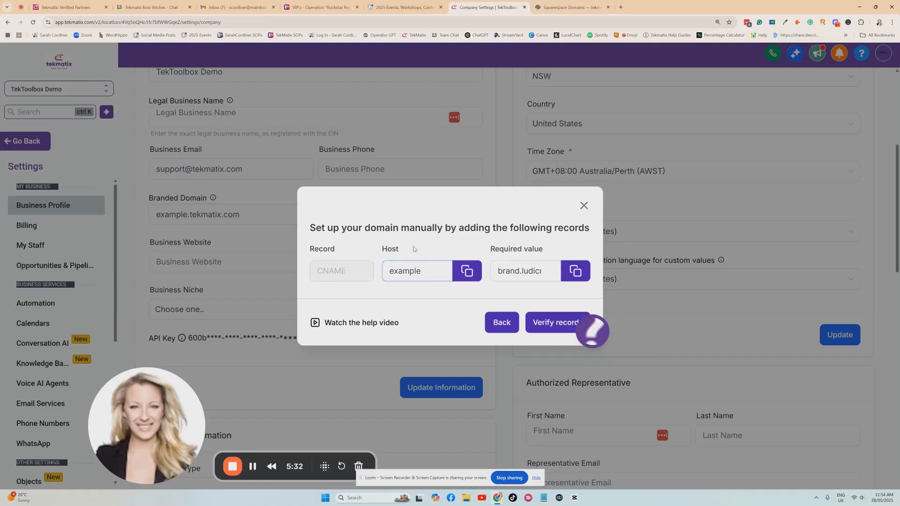
click(470, 272)
click(427, 270)
click(461, 270)
click(467, 273)
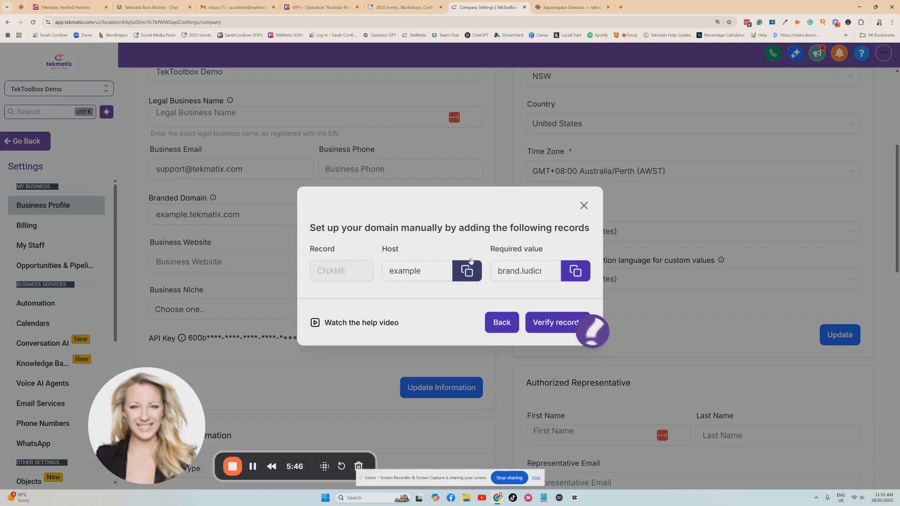
- In the new Squarespace DNS record, paste example as host, choose type CNAME and set the TTL to 30 mins
click(570, 7)
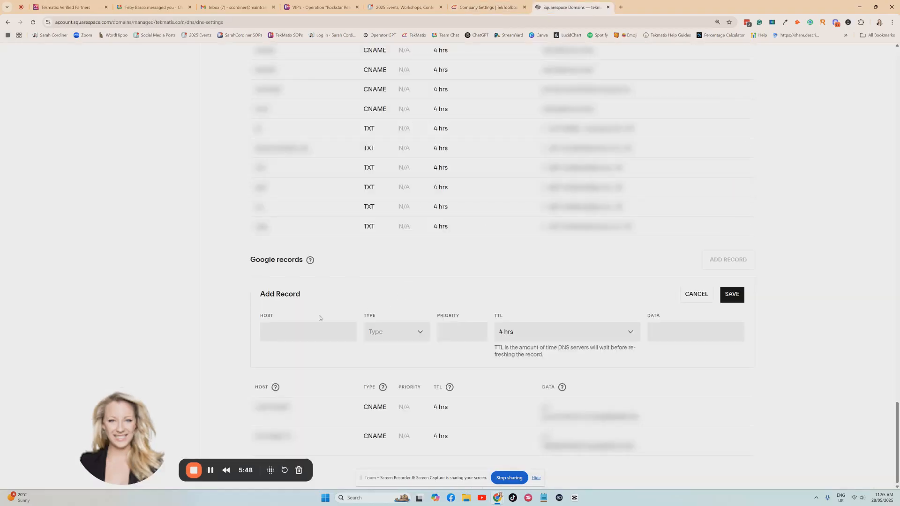
click(301, 331)
key(ctrl+v)
click(380, 332)
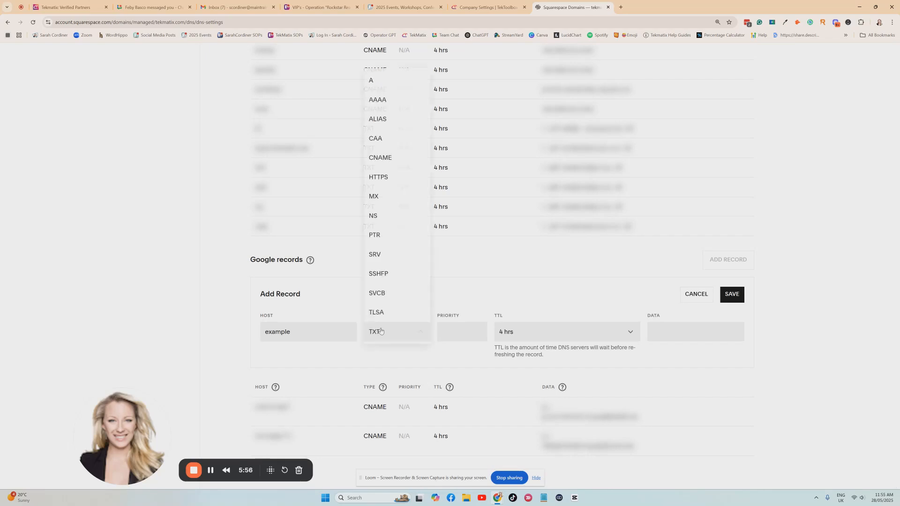
click(383, 159)
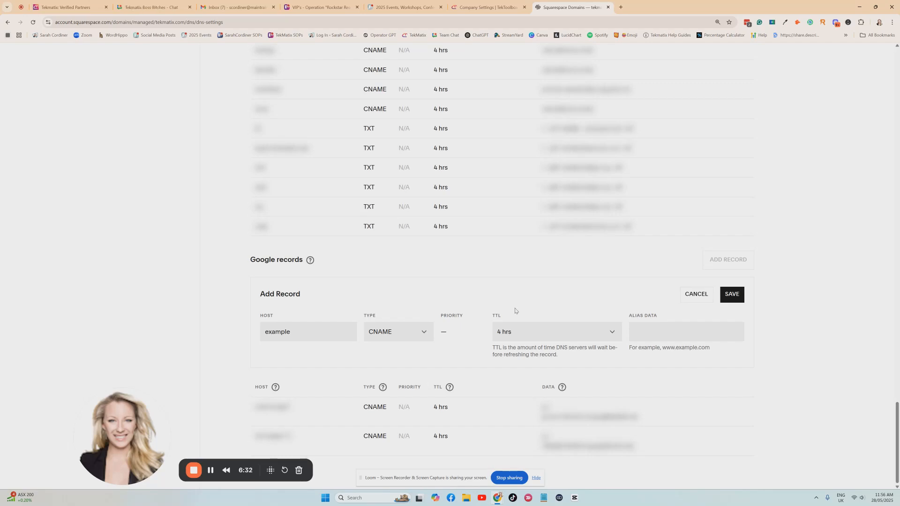
click(526, 334)
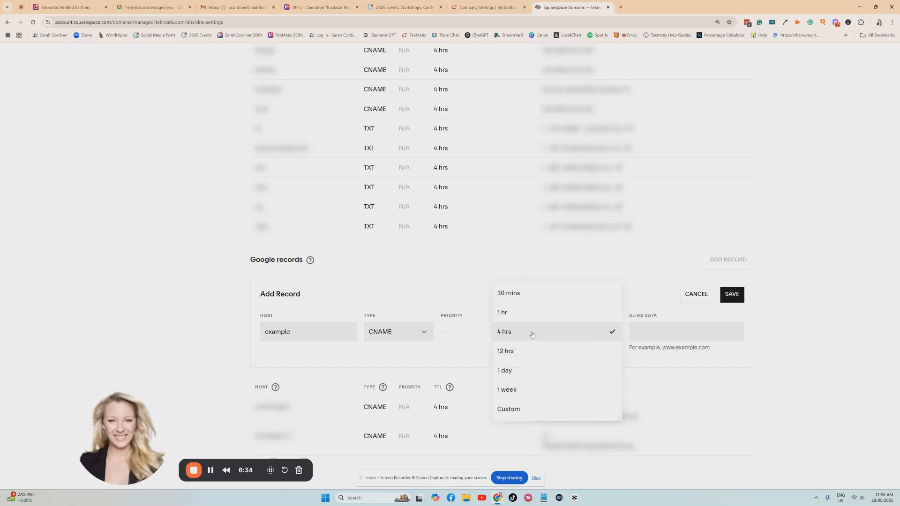
click(523, 294)
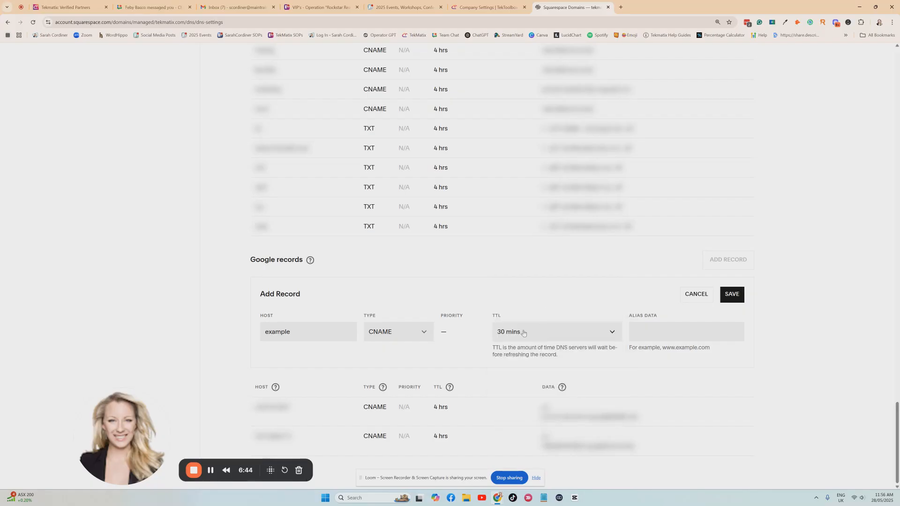
- Switch to Tekmatix and copy the required value for the CNAME record from the manual domain setup dialog
drag(659, 318, 622, 318)
click(655, 319)
triple_click(656, 316)
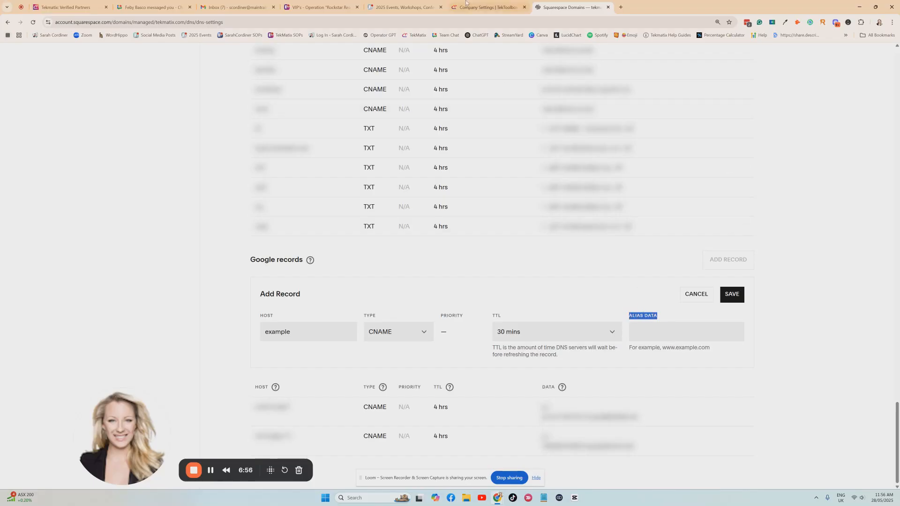
click(487, 7)
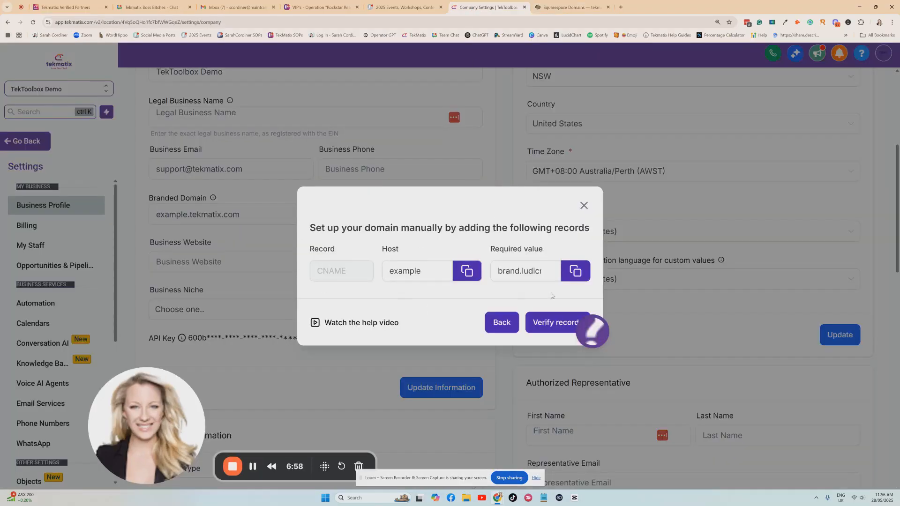
drag(536, 251, 491, 249)
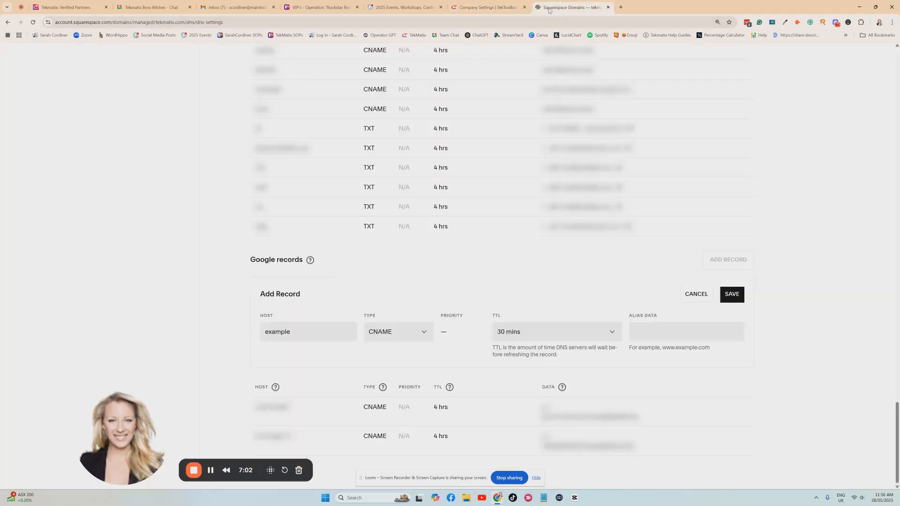
click(572, 7)
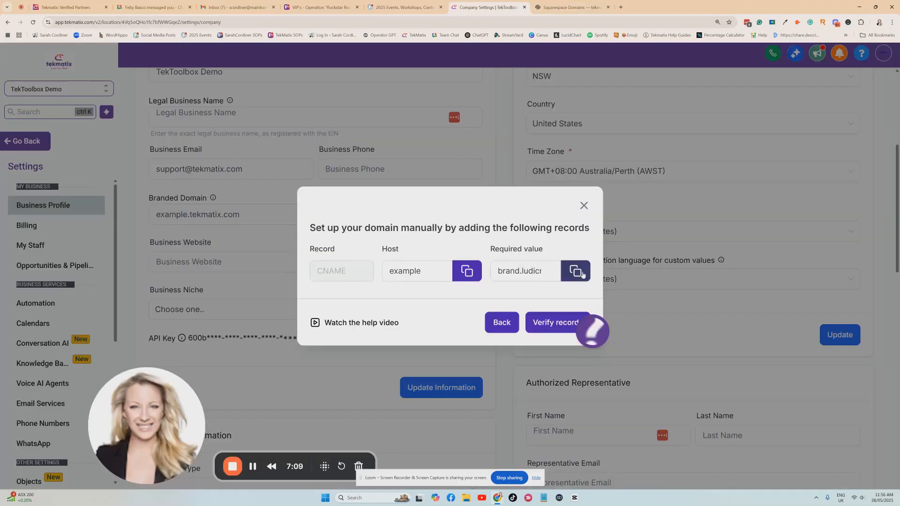
click(513, 268)
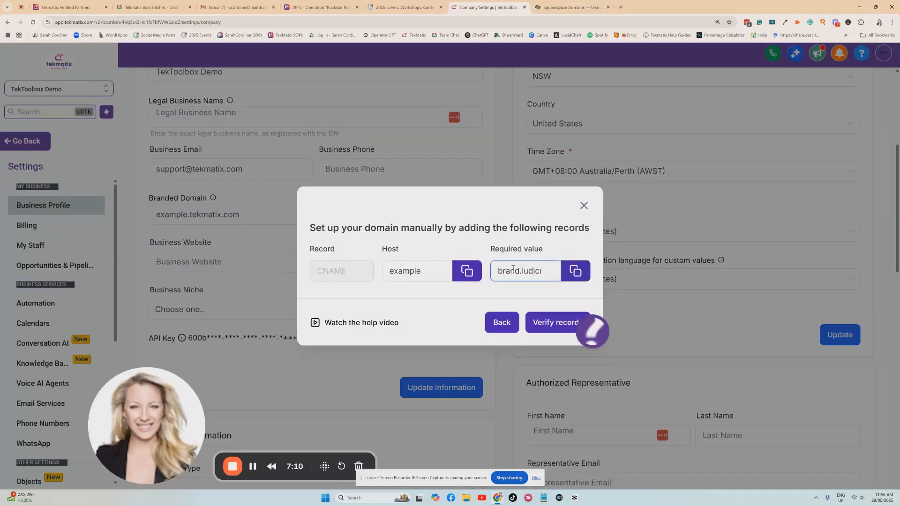
key(End)
click(577, 271)
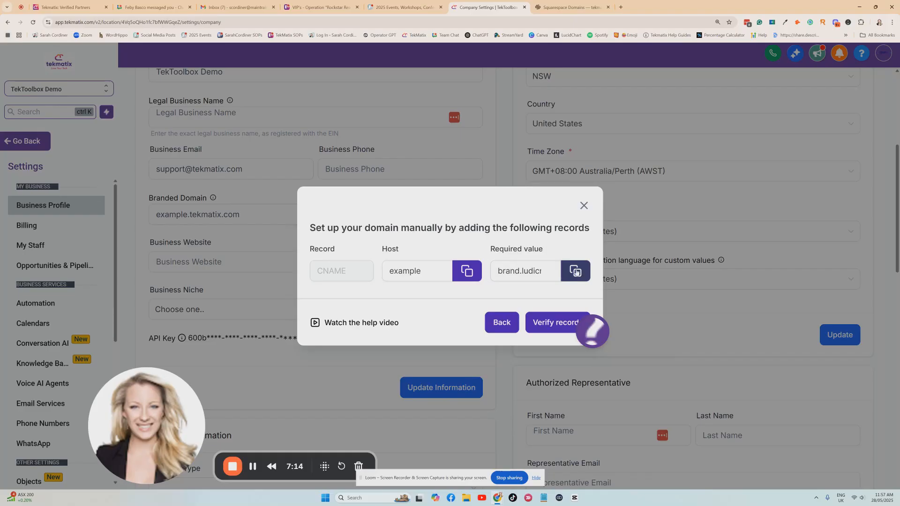
click(577, 273)
click(507, 274)
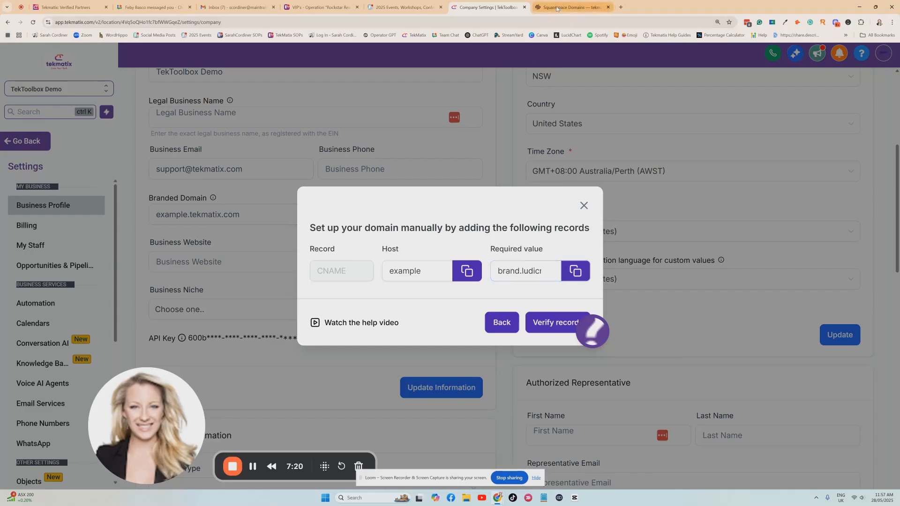
- Switch to the Squarespace DNS settings, paste brand.ludicrous.cloud as the new record's alias data and save the record
click(591, 7)
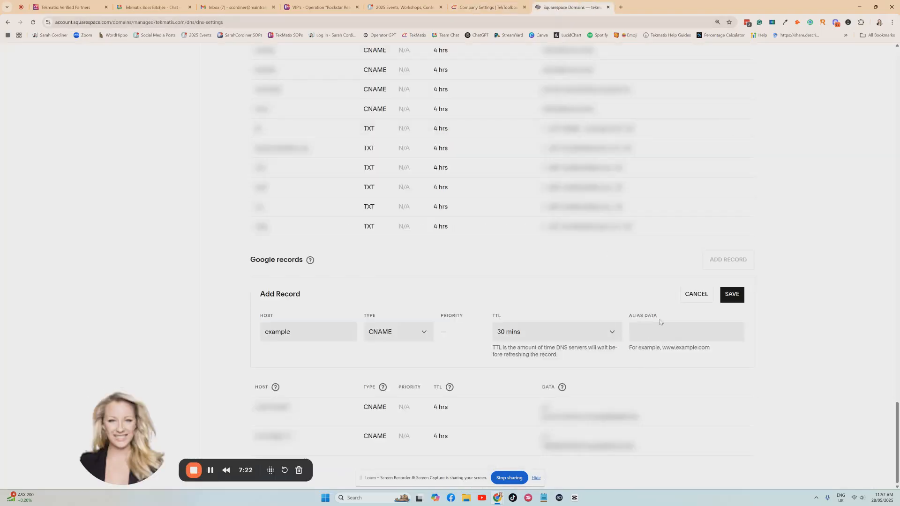
click(652, 334)
key(ctrl+v)
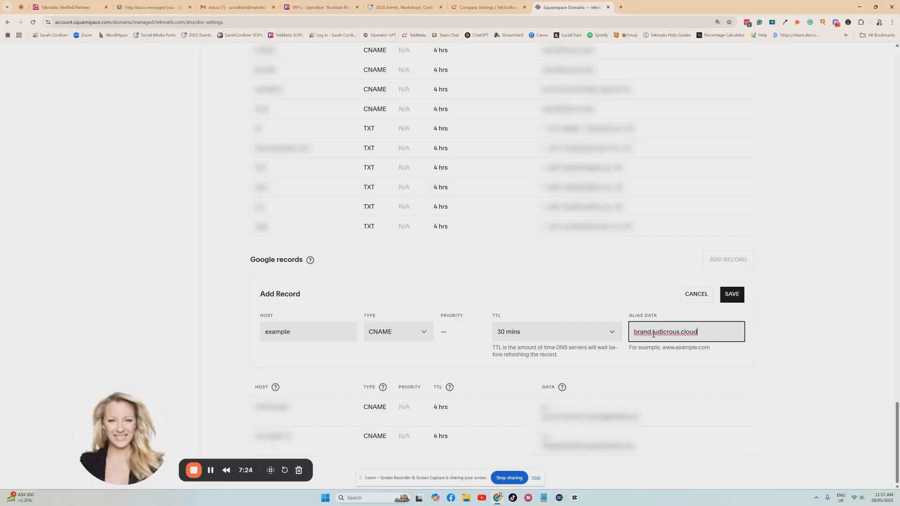
click(756, 339)
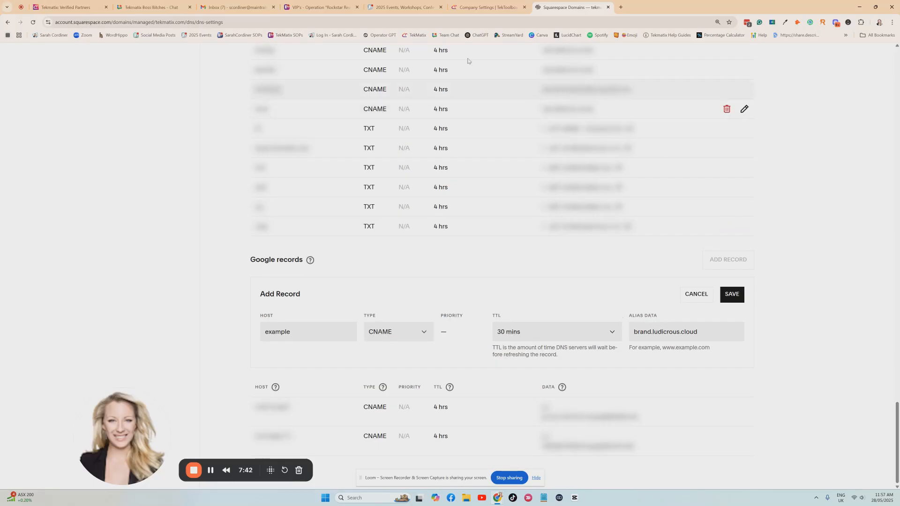
click(482, 7)
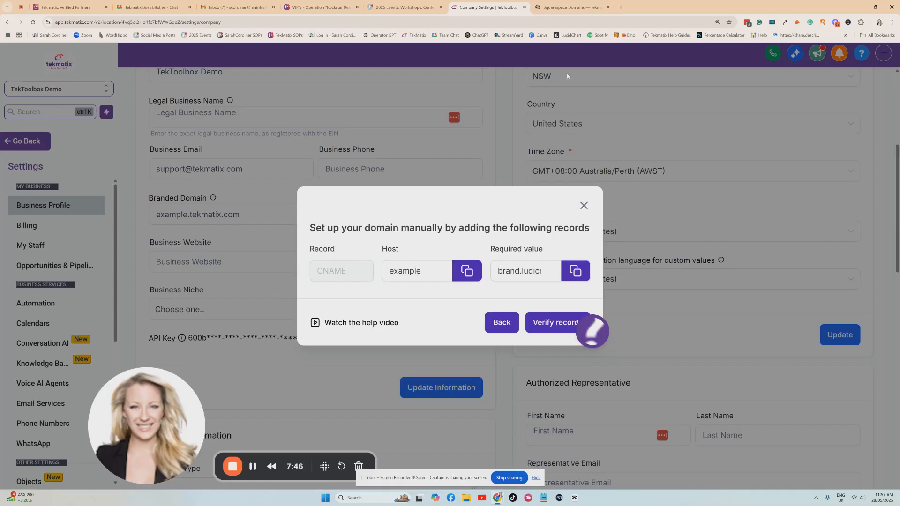
click(560, 9)
click(730, 297)
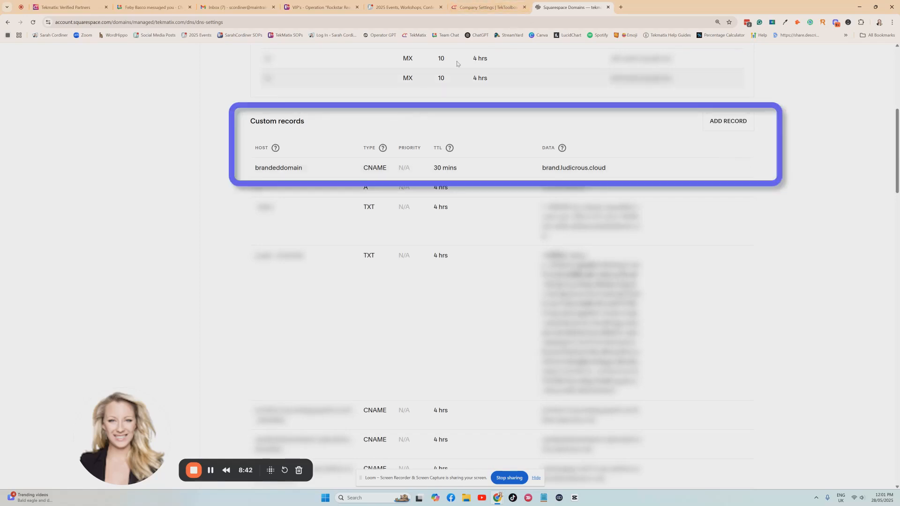
- Reload the Squarespace DNS settings, switch back to Tekmatix and verify the records for the branded domain
click(471, 11)
click(34, 23)
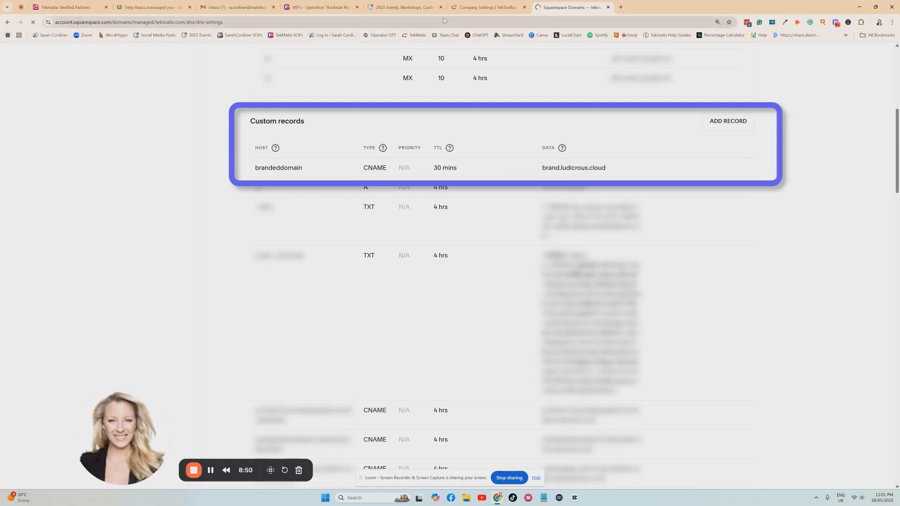
click(478, 7)
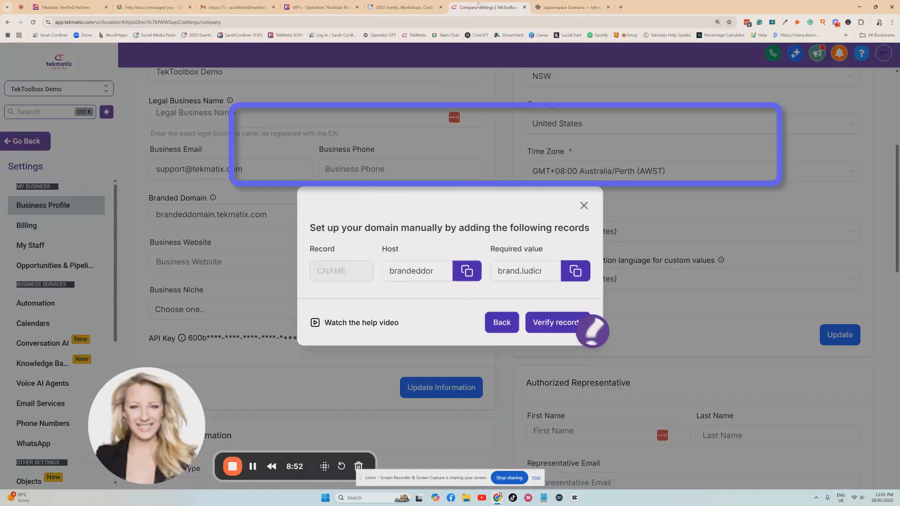
click(547, 323)
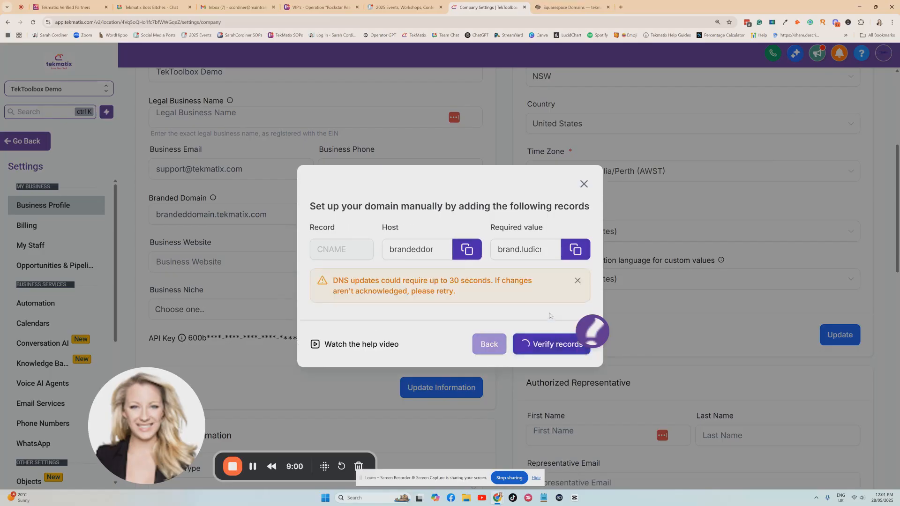